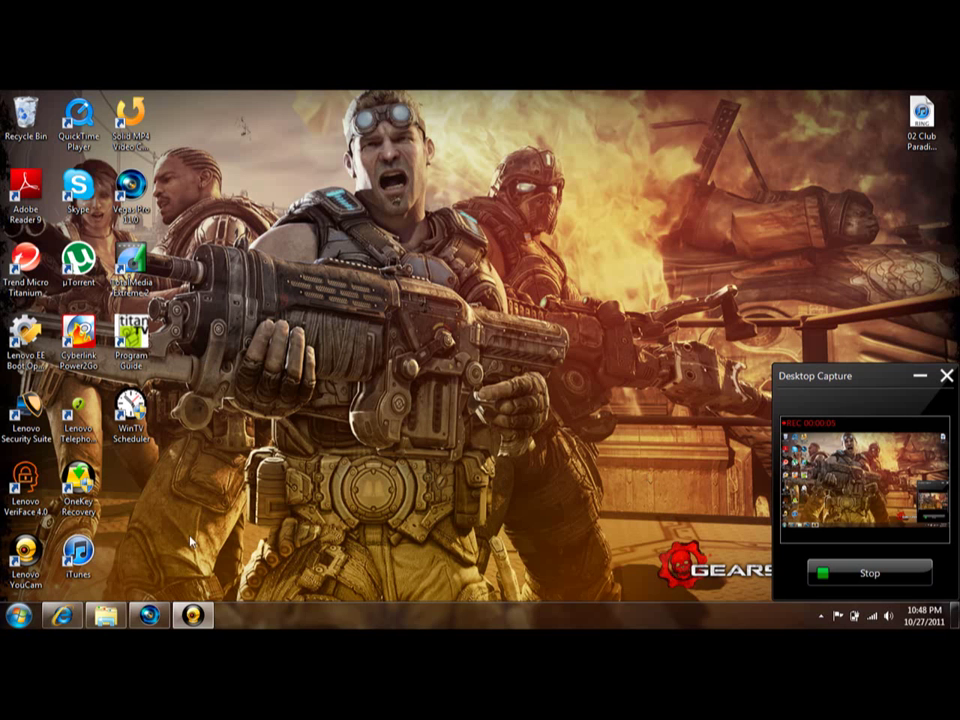
Check the MP4 recordings in the HD CAPTURE CARD folder, then go back to the empty Vegas Pro project
click(148, 615)
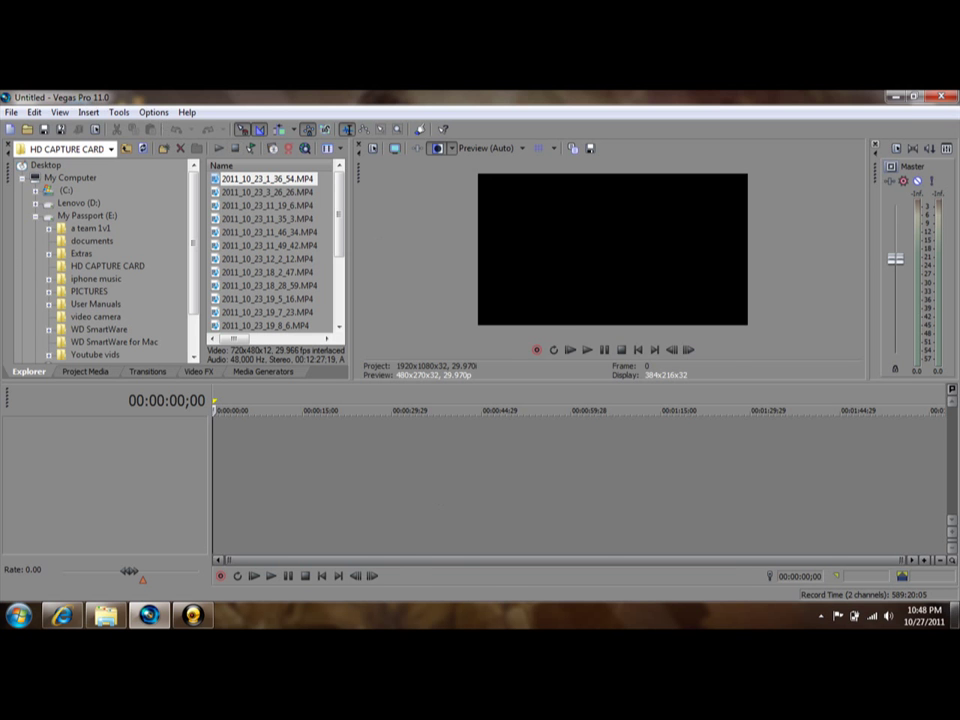
key(super+d)
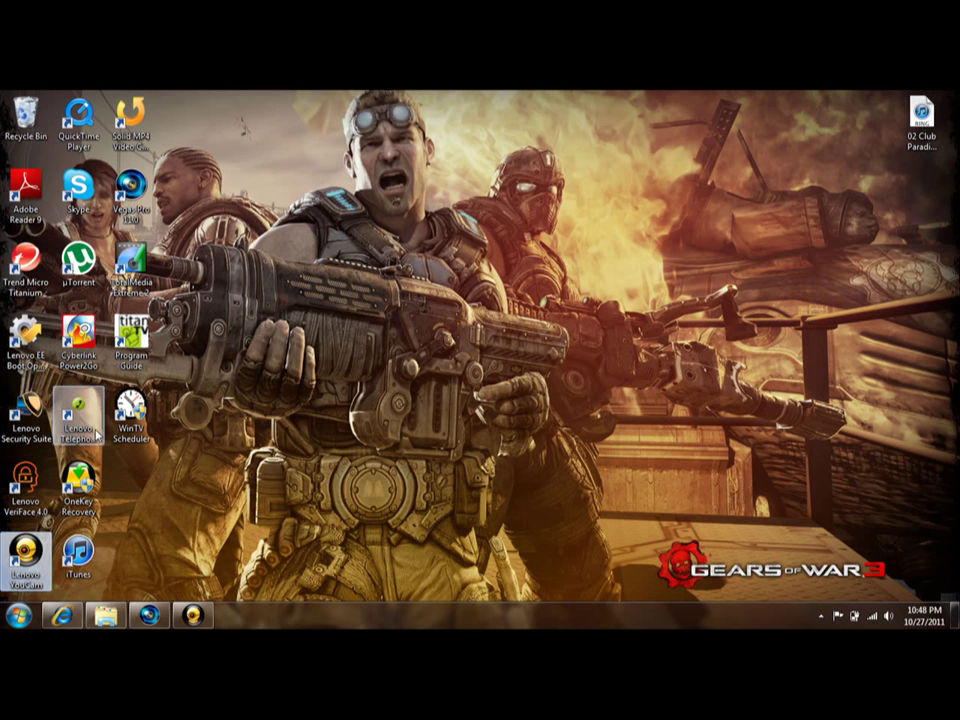
click(105, 614)
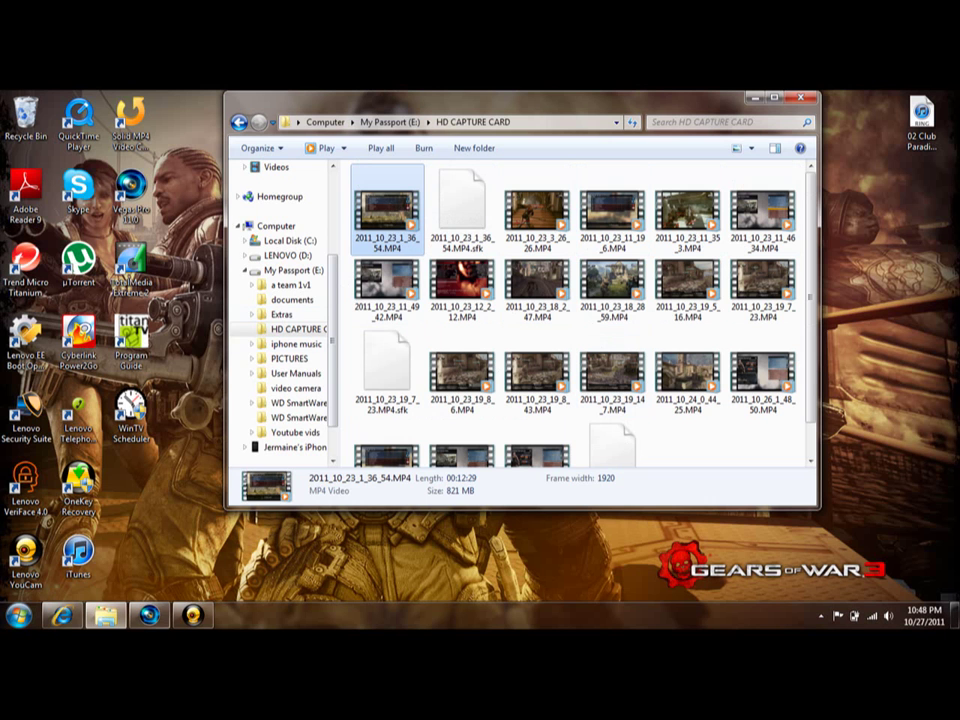
click(150, 615)
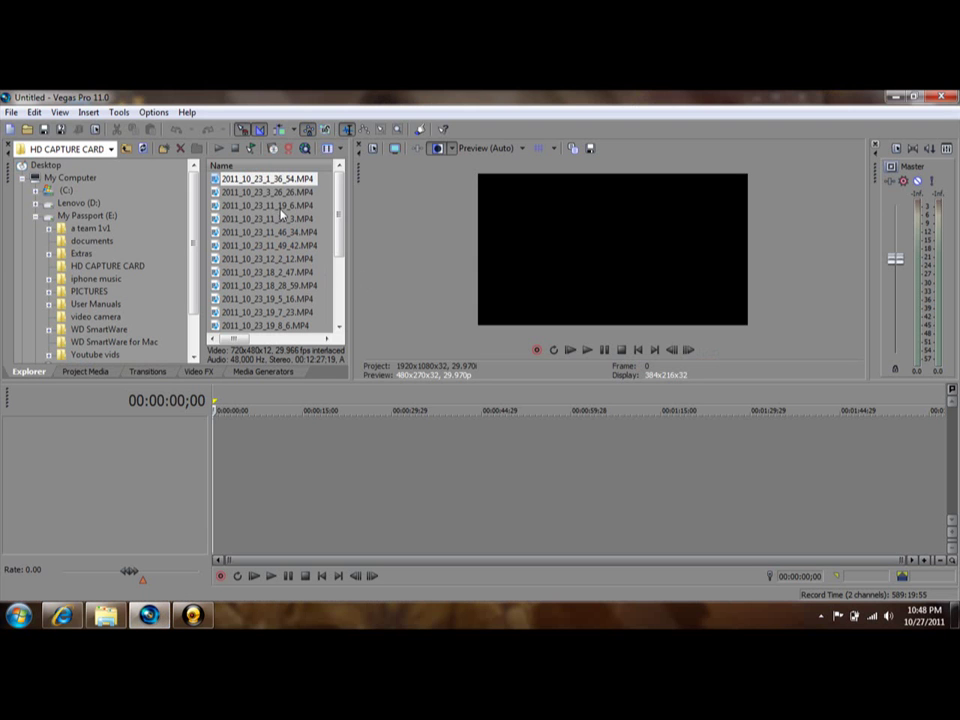
Add 2011_10_23_1_36_54.MP4 to the timeline, then play and pause its opening seconds
double_click(270, 179)
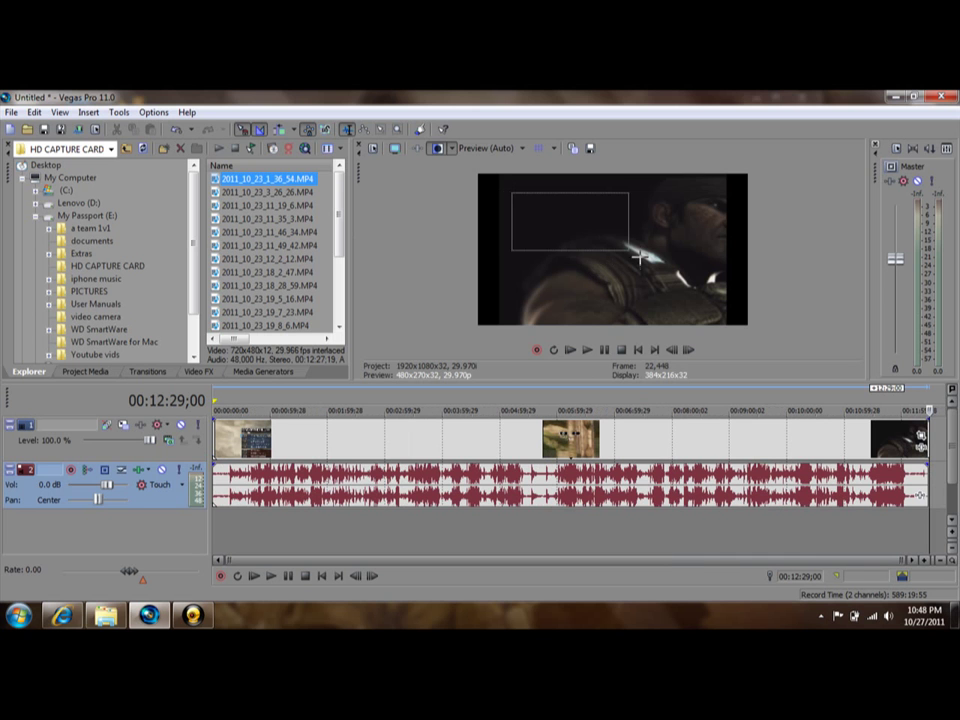
click(571, 350)
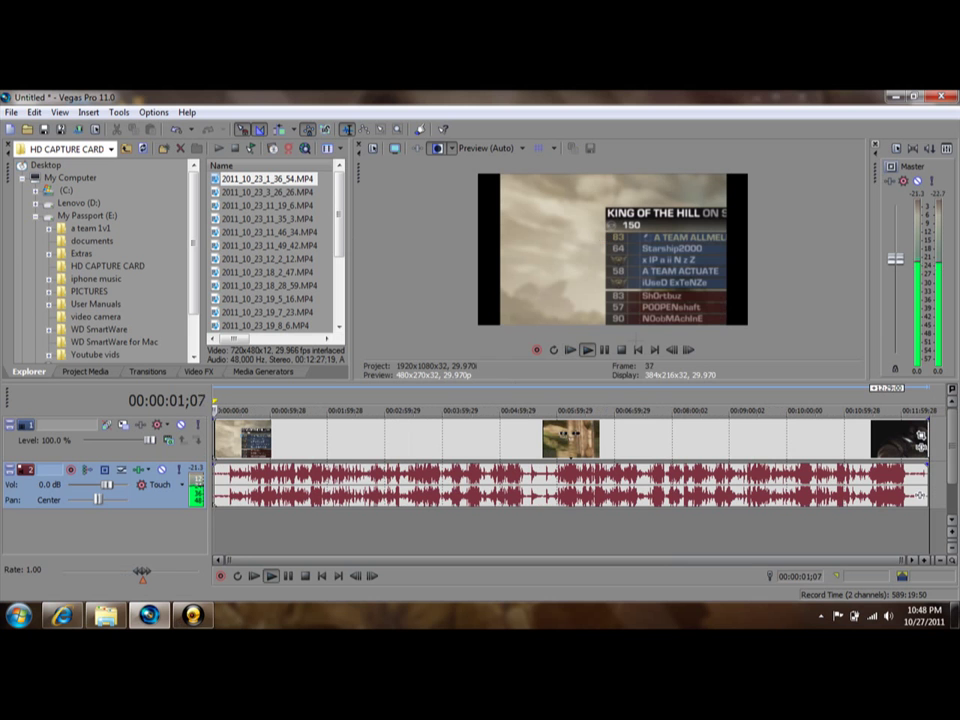
click(587, 350)
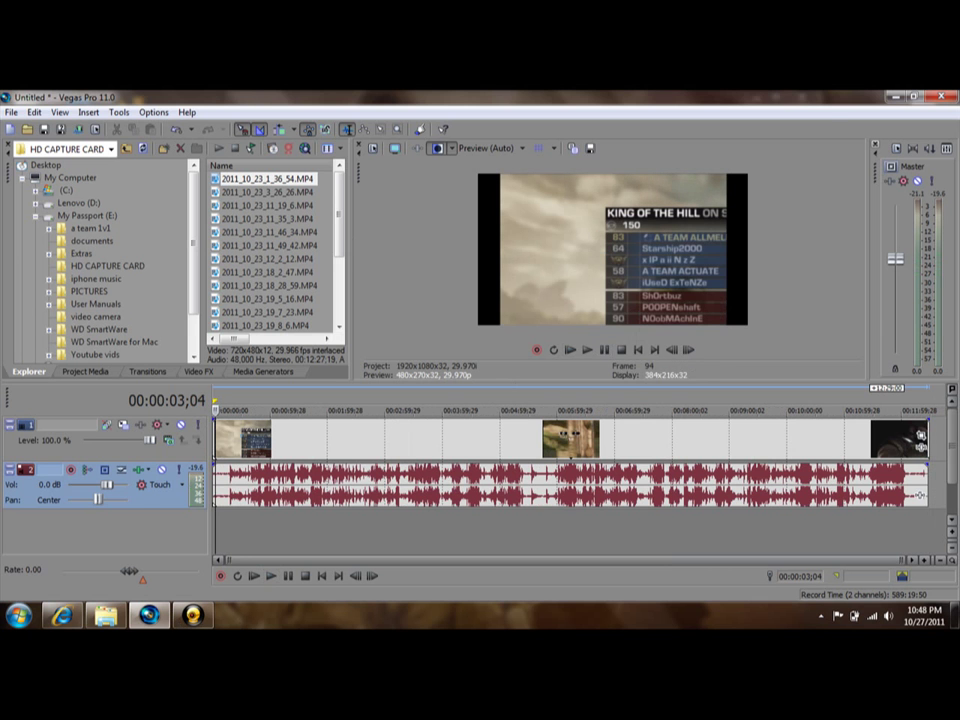
Play 2011_10_23_1_36_54.MP4 in Media Player, close it and the folder, then reopen Explorer at Libraries
click(107, 614)
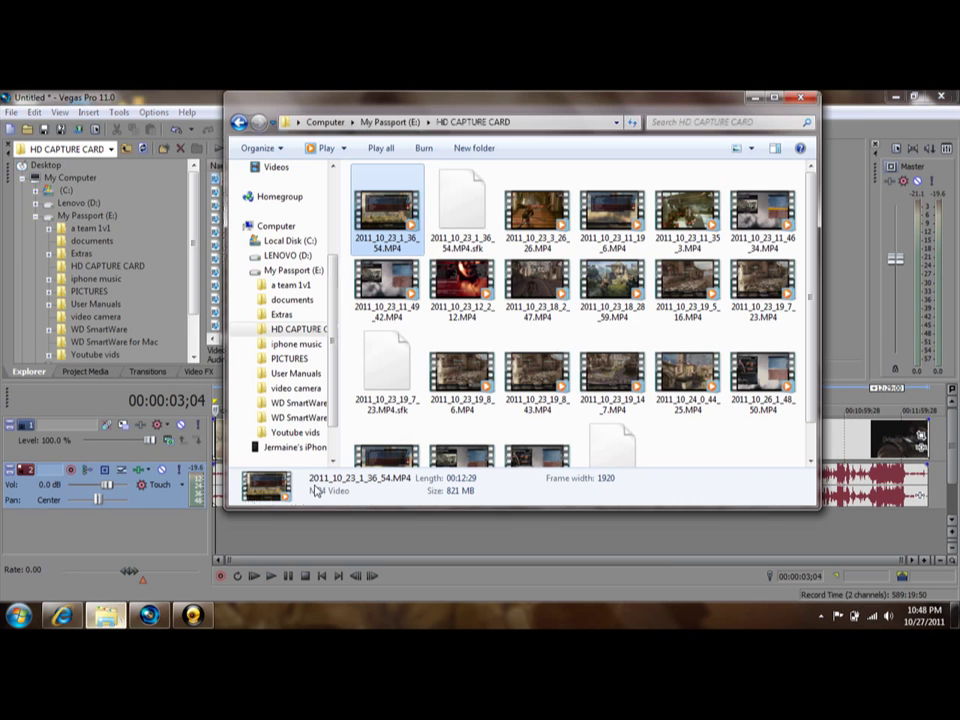
double_click(387, 212)
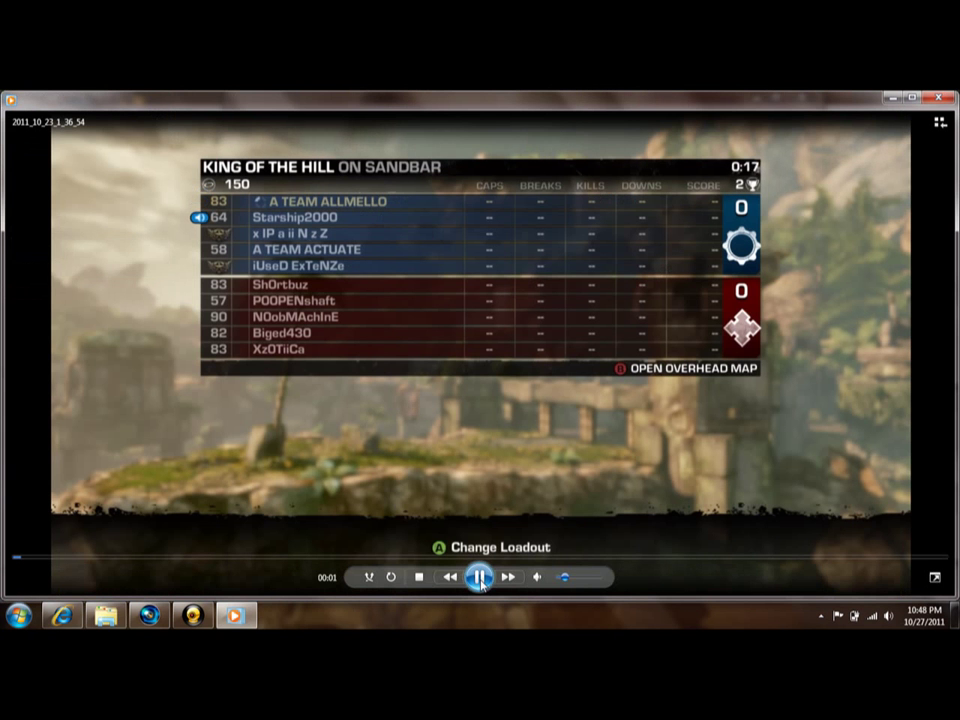
key(alt+F4)
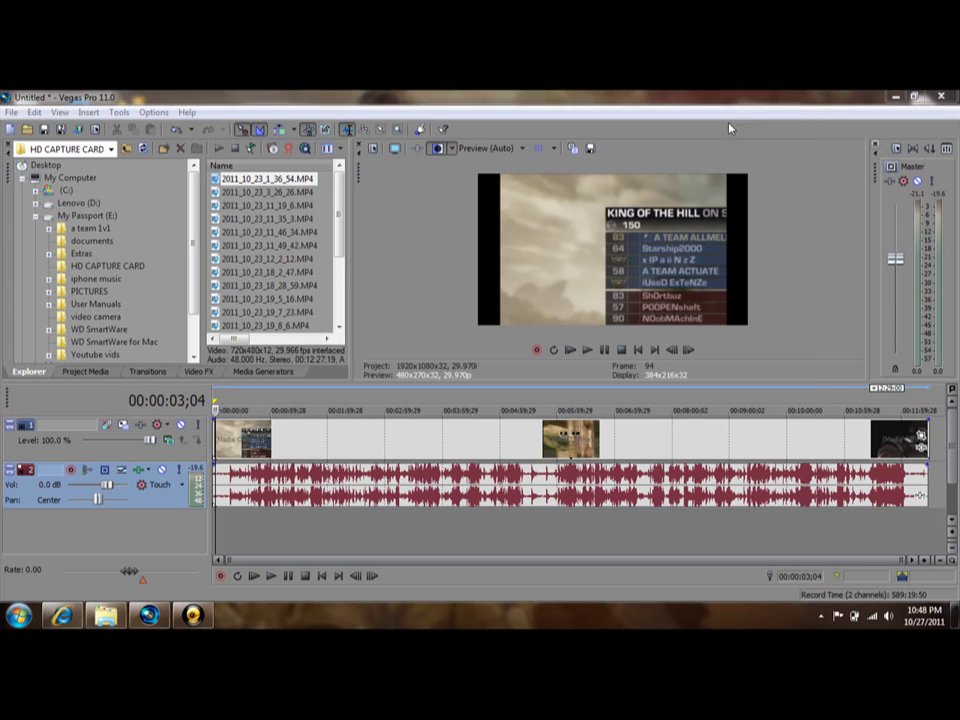
click(753, 97)
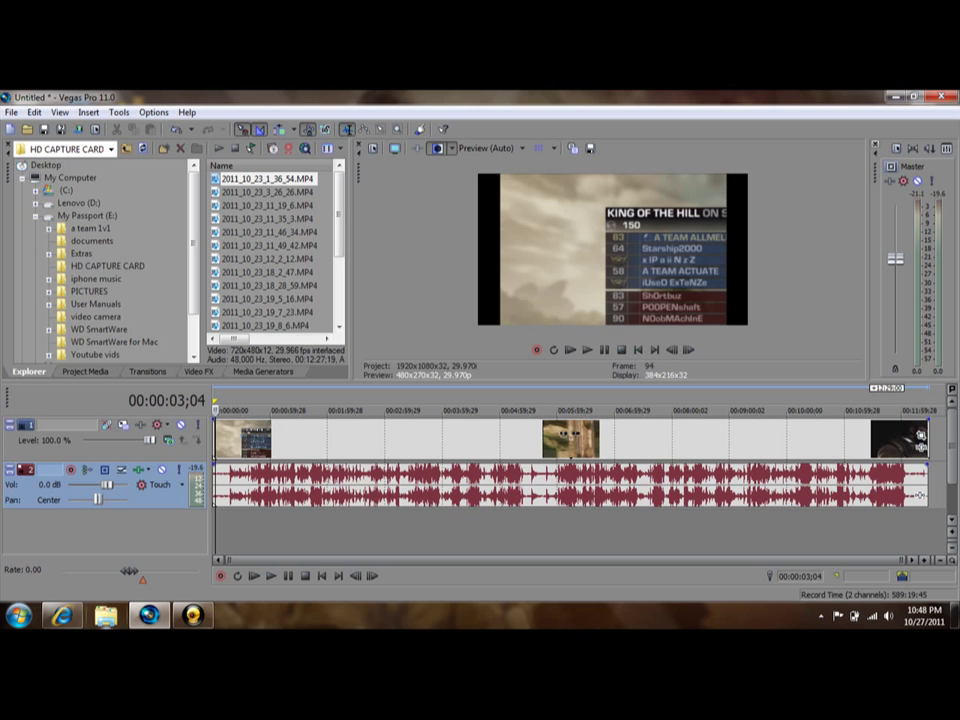
click(105, 615)
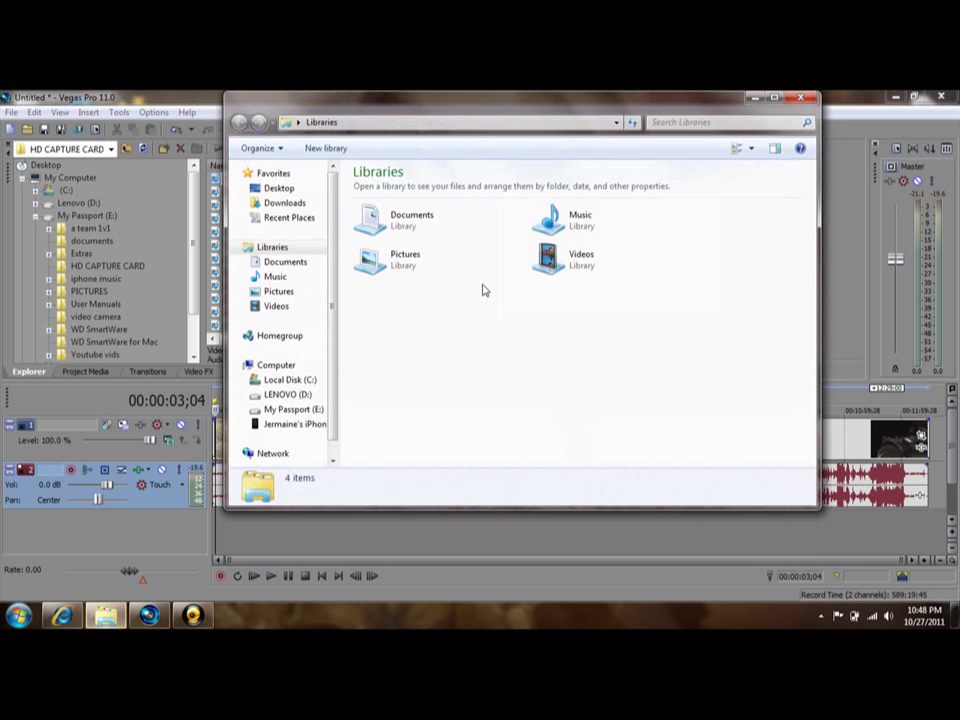
mouse_move(333, 330)
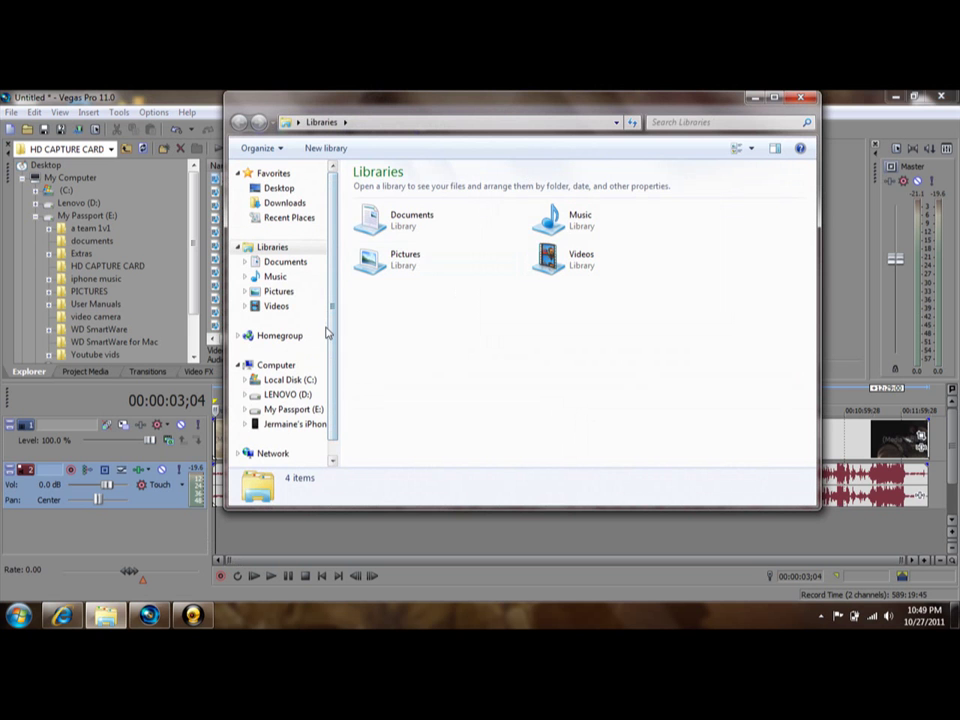
Open HD CAPTURE CARD on the My Passport (E:) drive to show its 22 recordings
click(290, 409)
double_click(429, 231)
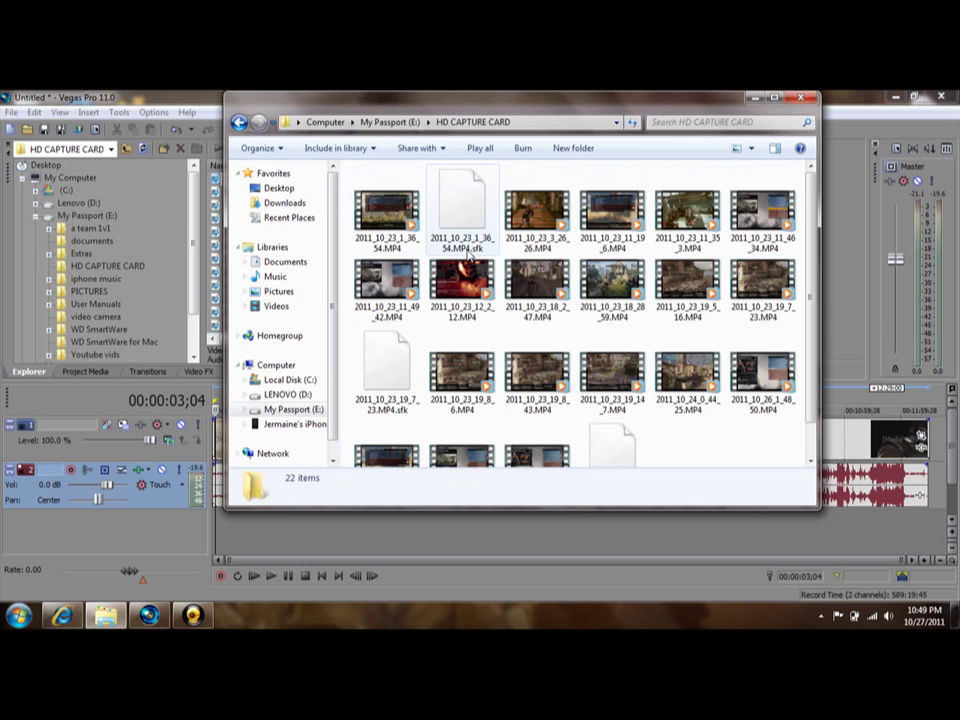
scroll(560, 380, down, 2)
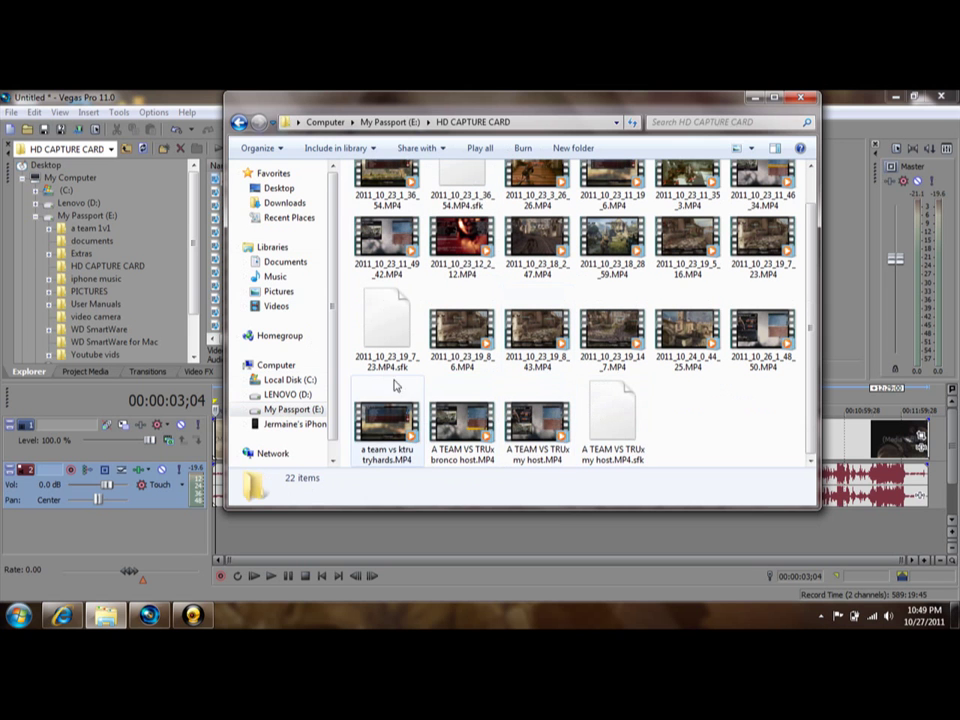
scroll(427, 250, up, 1)
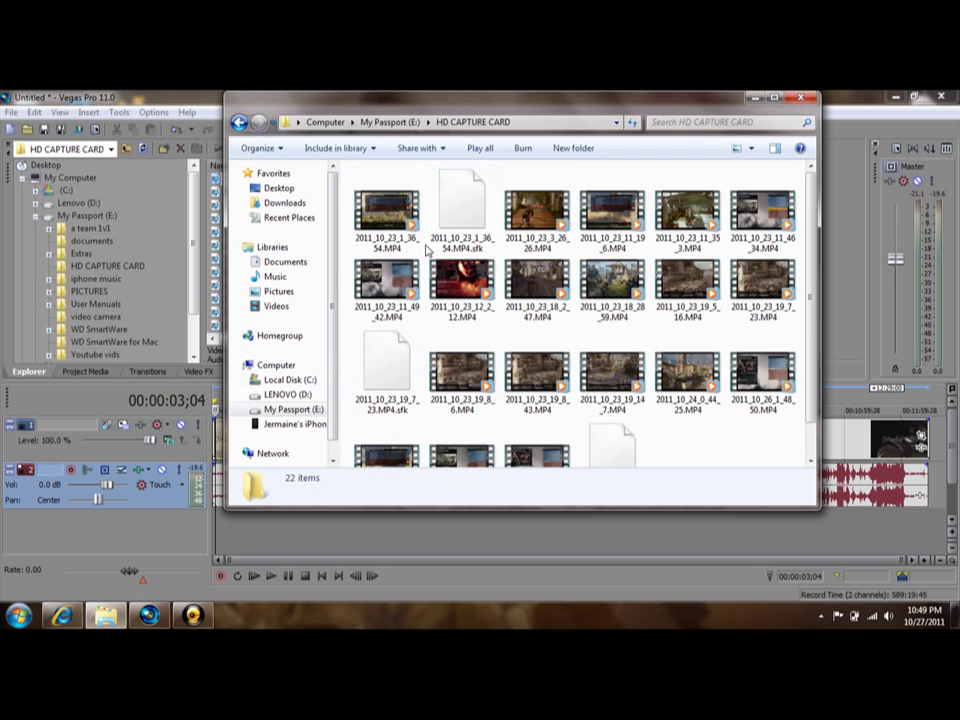